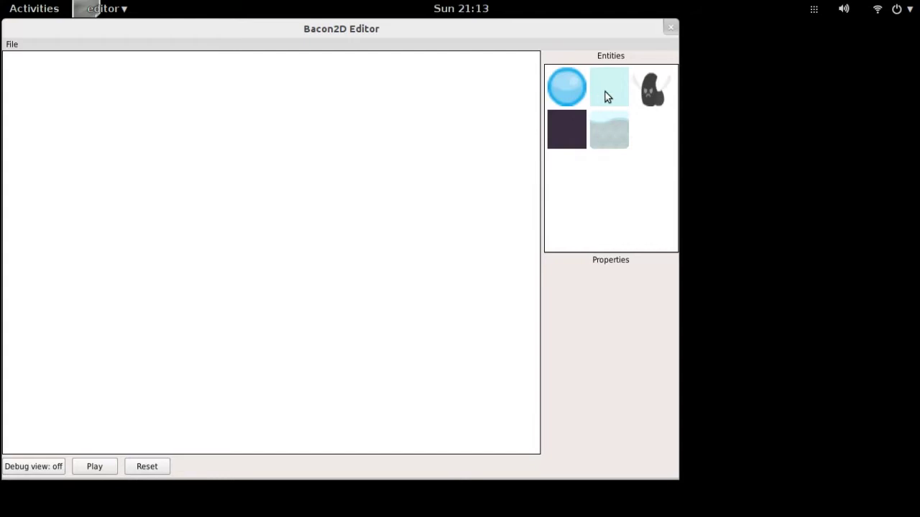
Apply the dark starry background and place three ice blocks in a row.
{"action": "left_click", "coordinate": [572, 130]}
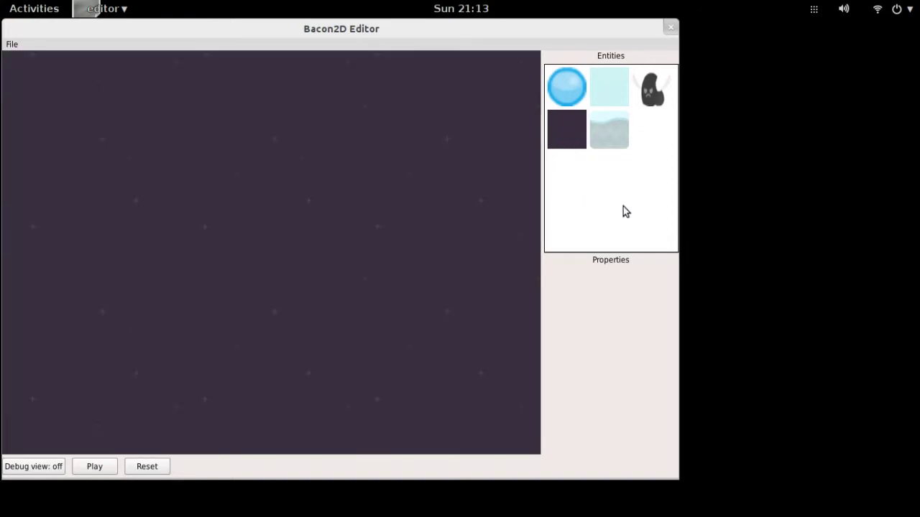
{"action": "left_click_drag", "start_coordinate": [611, 137], "coordinate": [180, 313]}
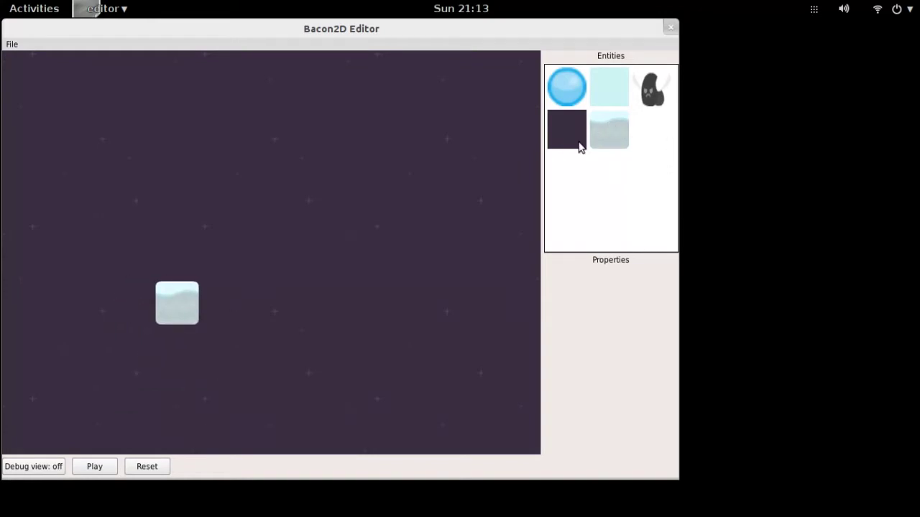
{"action": "left_click_drag", "start_coordinate": [581, 147], "coordinate": [228, 295]}
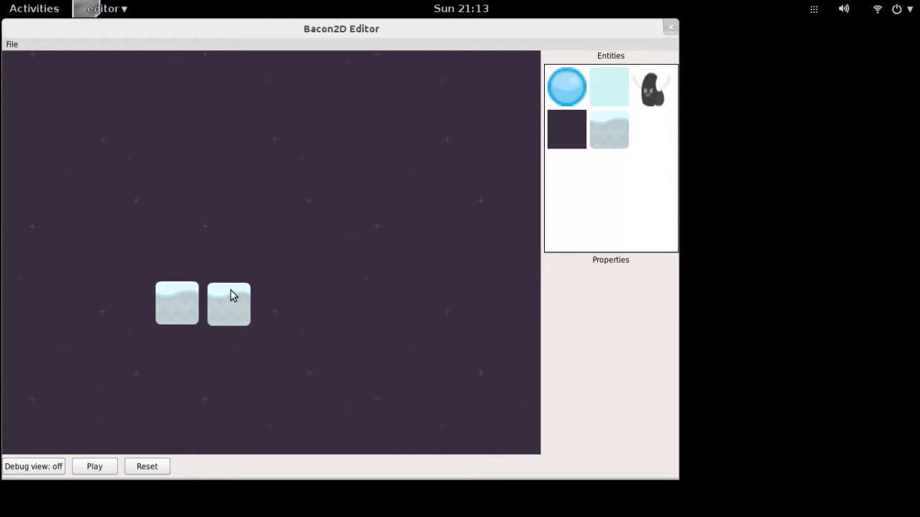
{"action": "left_click_drag", "start_coordinate": [609, 130], "coordinate": [273, 292]}
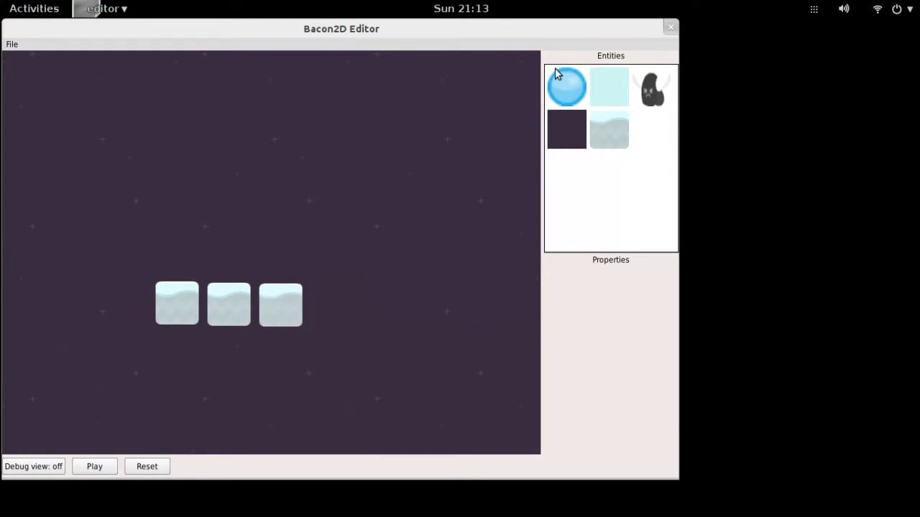
Add four blue balls above the ice blocks.
{"action": "left_click_drag", "start_coordinate": [549, 80], "coordinate": [204, 131]}
{"action": "left_click_drag", "start_coordinate": [504, 72], "coordinate": [202, 94]}
{"action": "left_click_drag", "start_coordinate": [585, 77], "coordinate": [217, 112]}
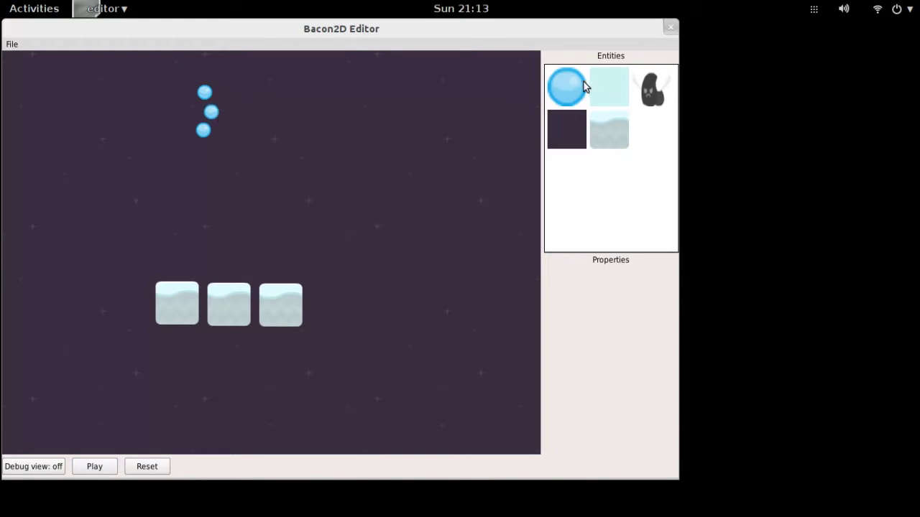
{"action": "left_click_drag", "start_coordinate": [583, 86], "coordinate": [213, 173]}
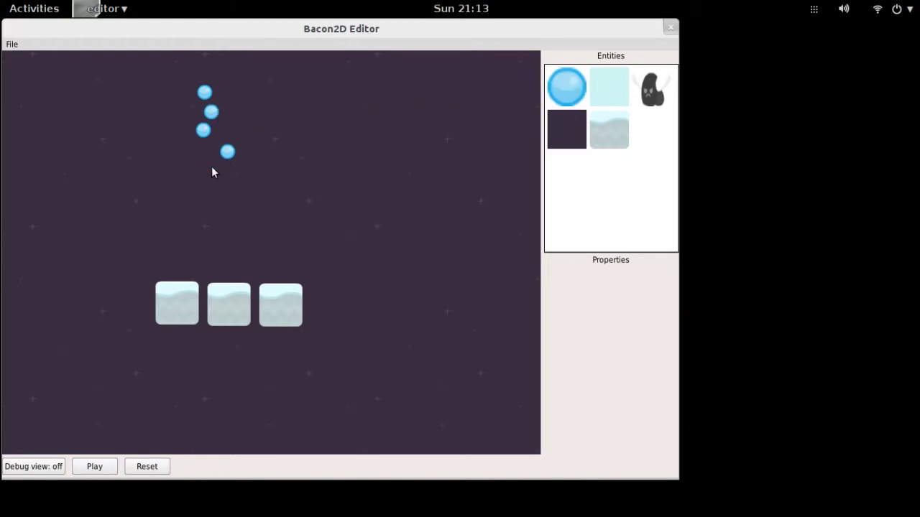
Play the level, reset it twice to rerun the ball drop, then close the editor.
{"action": "left_click", "coordinate": [109, 471]}
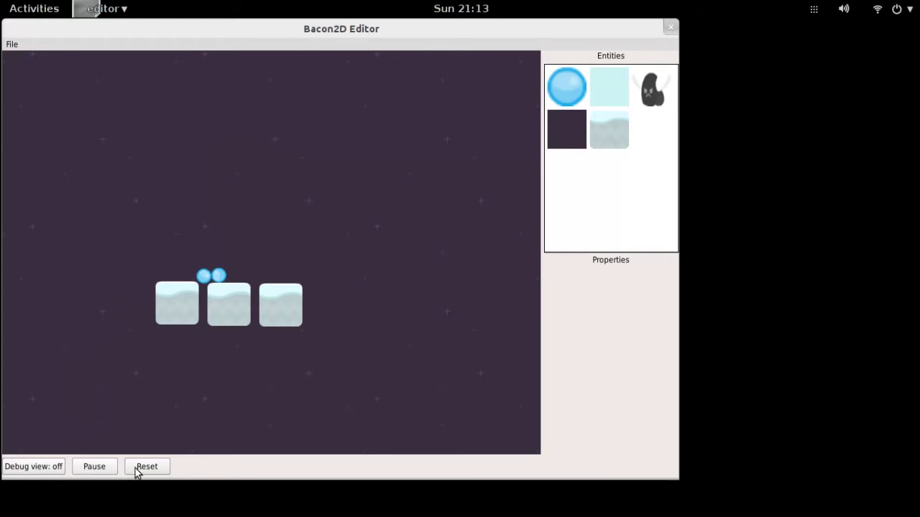
{"action": "left_click", "coordinate": [136, 469]}
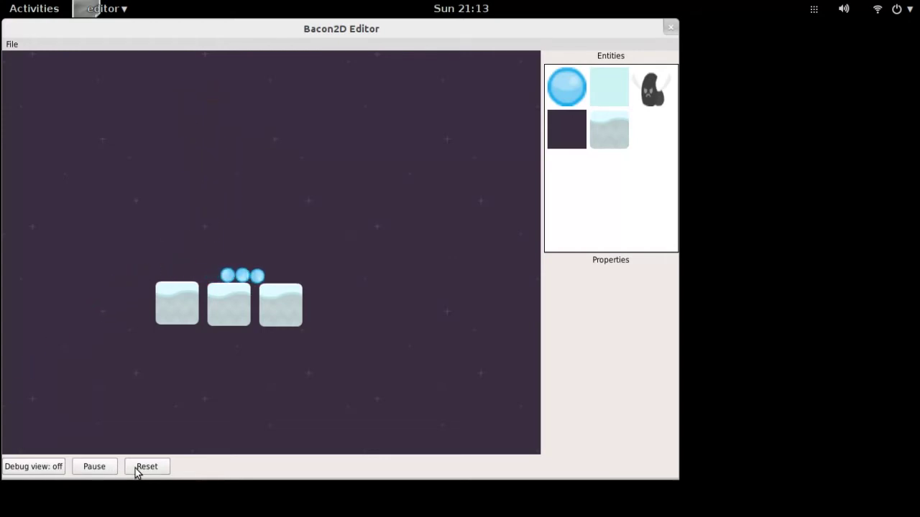
{"action": "left_click", "coordinate": [137, 469]}
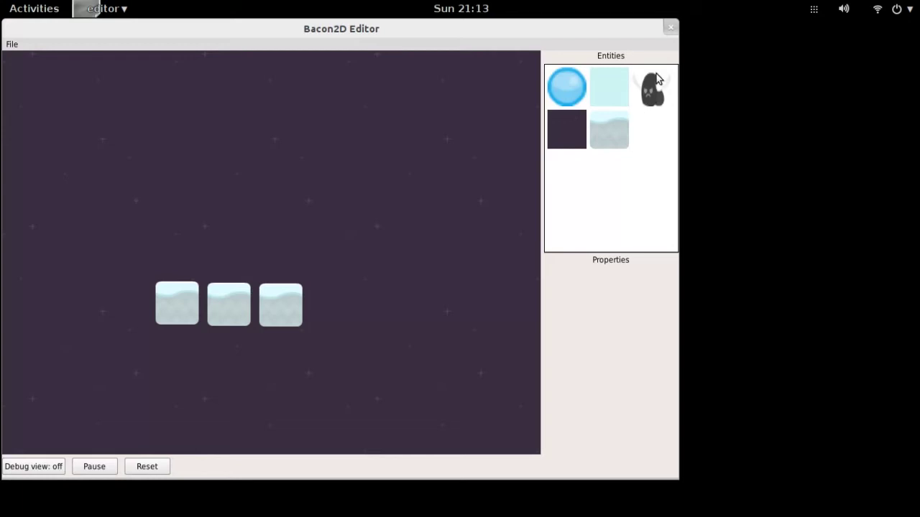
{"action": "left_click", "coordinate": [669, 29]}
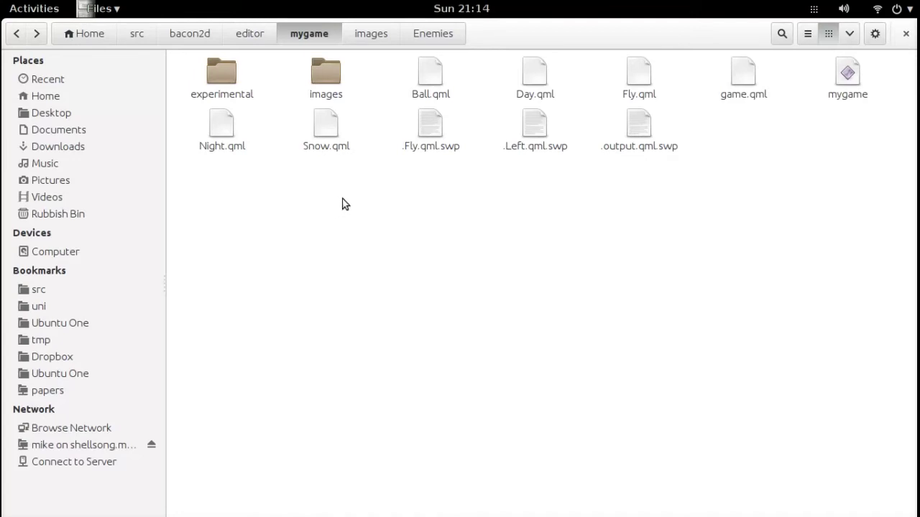
Copy Snow.qml and paste a duplicate into the mygame folder.
{"action": "left_click", "coordinate": [337, 128]}
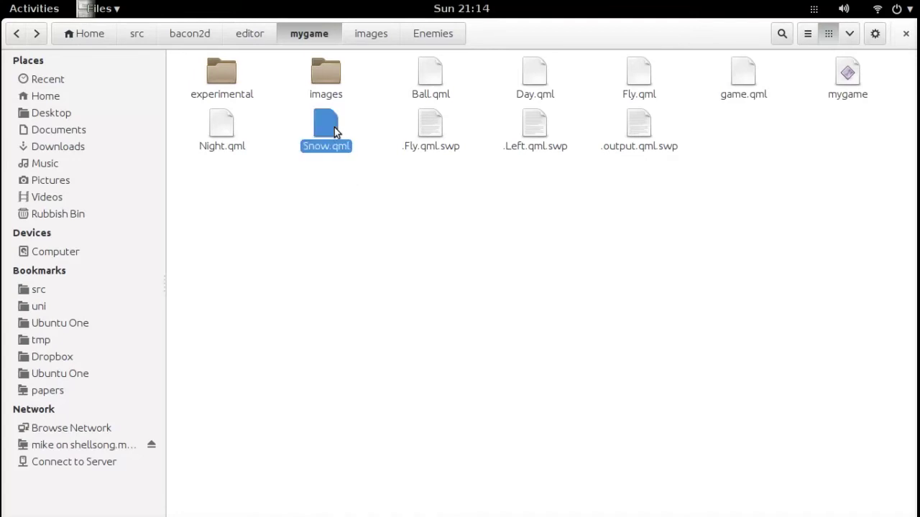
{"action": "right_click", "coordinate": [334, 127]}
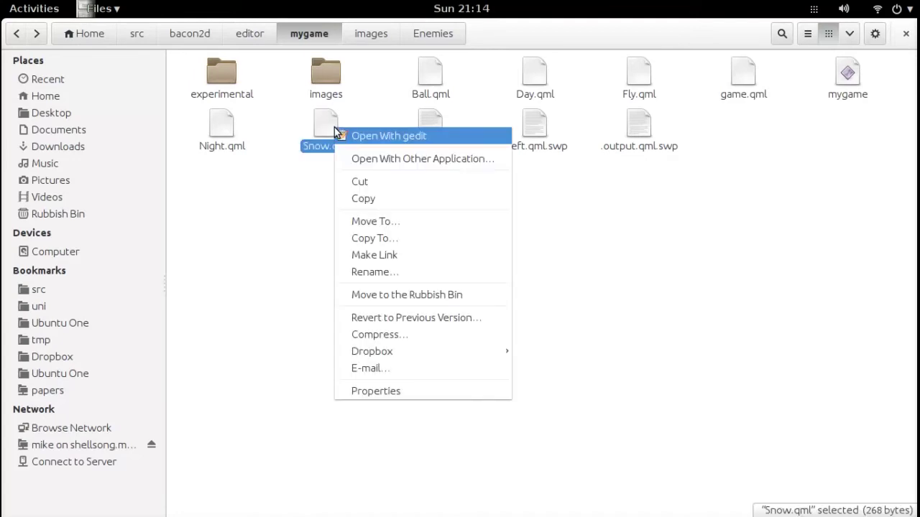
{"action": "left_click", "coordinate": [368, 199]}
{"action": "right_click", "coordinate": [370, 200]}
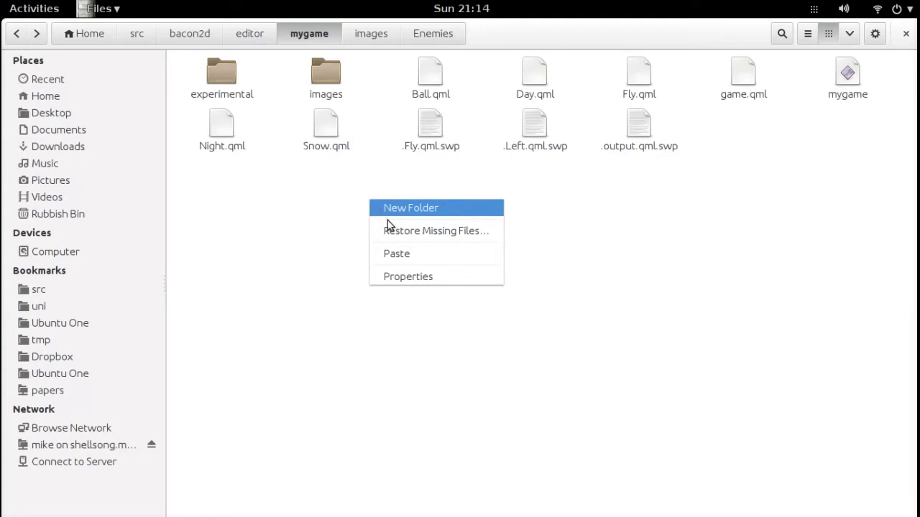
{"action": "left_click", "coordinate": [417, 255]}
Rename the duplicate to Grass.qml.
{"action": "right_click", "coordinate": [427, 141]}
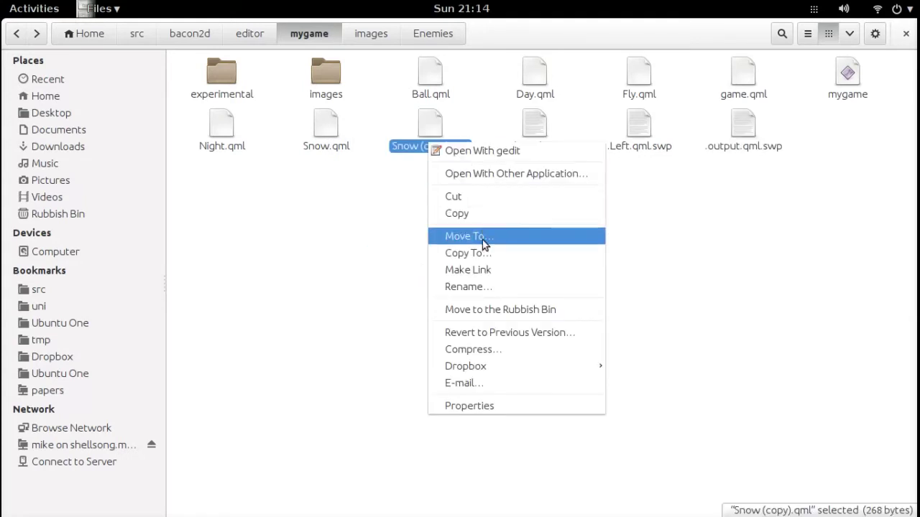
{"action": "left_click", "coordinate": [494, 286]}
{"action": "type", "text": "Grass"}
{"action": "key", "text": "Return"}
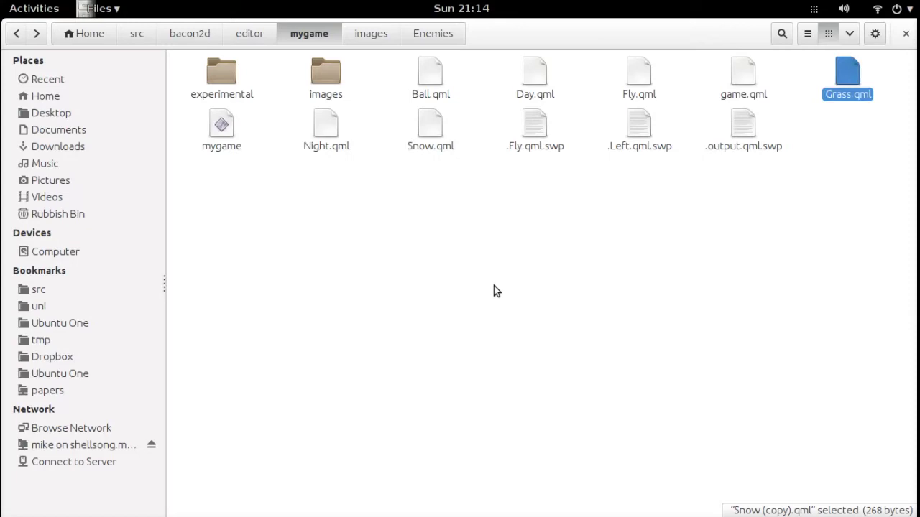
In Grass.qml, replace 'snow' with 'grass' in the image path, save, and quit gedit.
{"action": "double_click", "coordinate": [859, 79]}
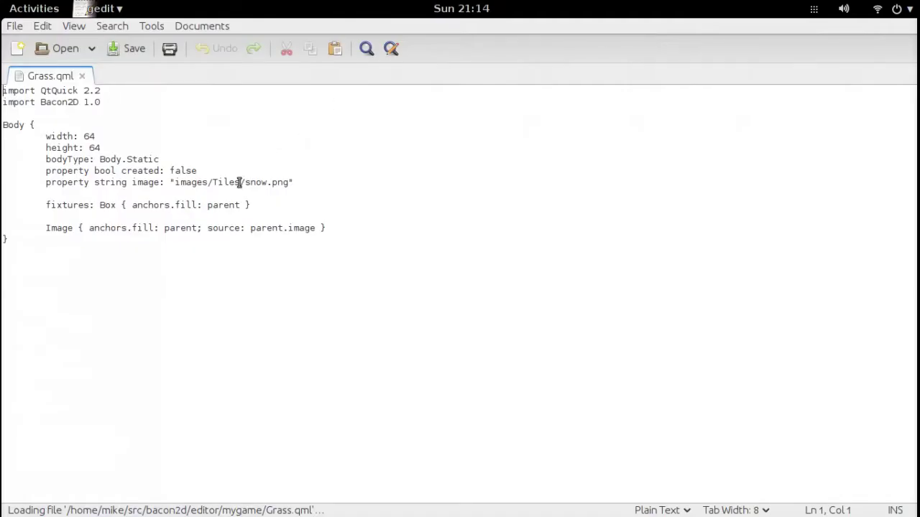
{"action": "left_click_drag", "start_coordinate": [245, 183], "coordinate": [269, 184]}
{"action": "type", "text": "grass"}
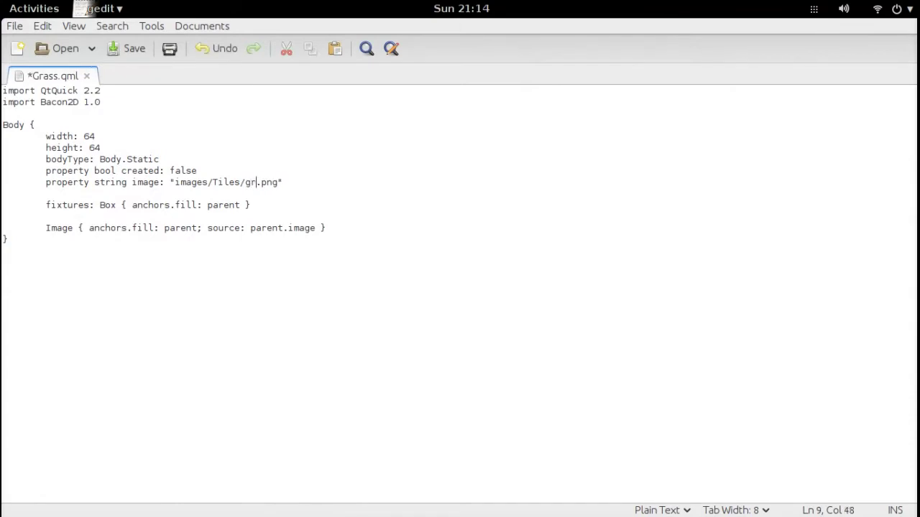
{"action": "key", "text": "ctrl+s"}
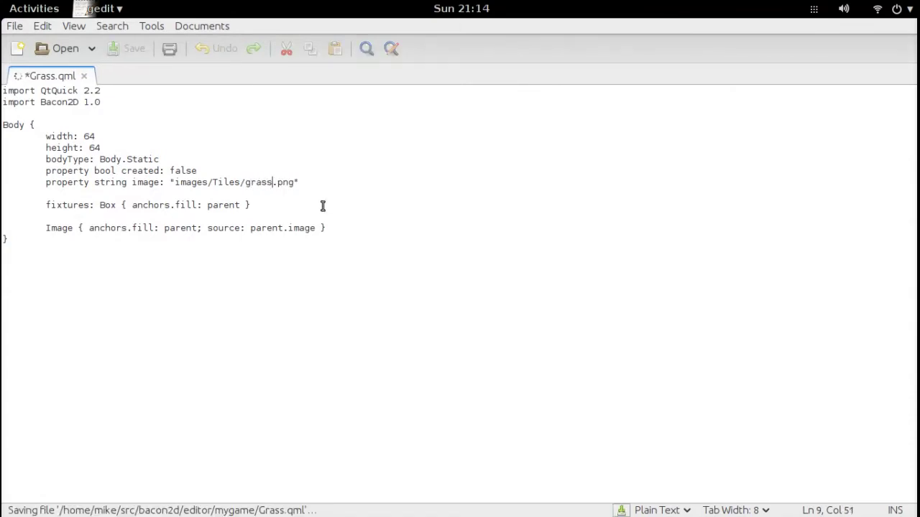
{"action": "key", "text": "ctrl+q"}
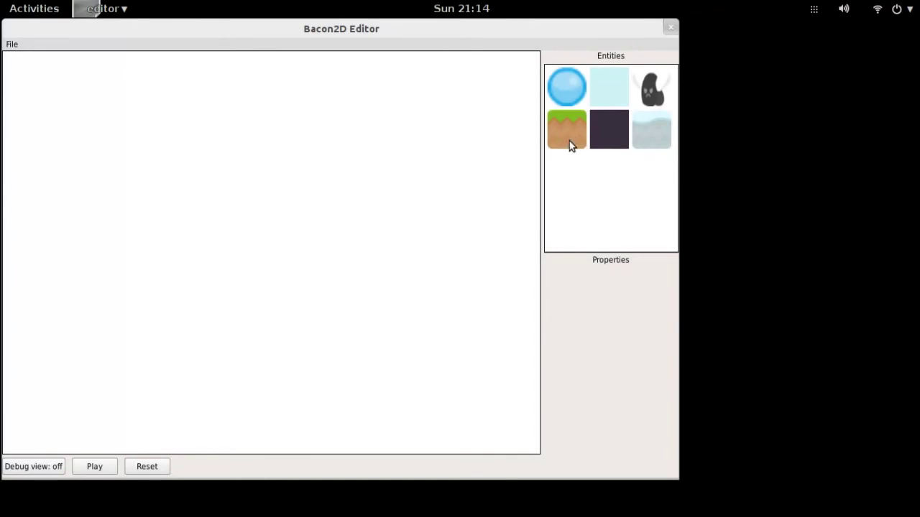
Apply the light-blue sky background and lay a bottom row of grass blocks.
{"action": "left_click", "coordinate": [606, 89]}
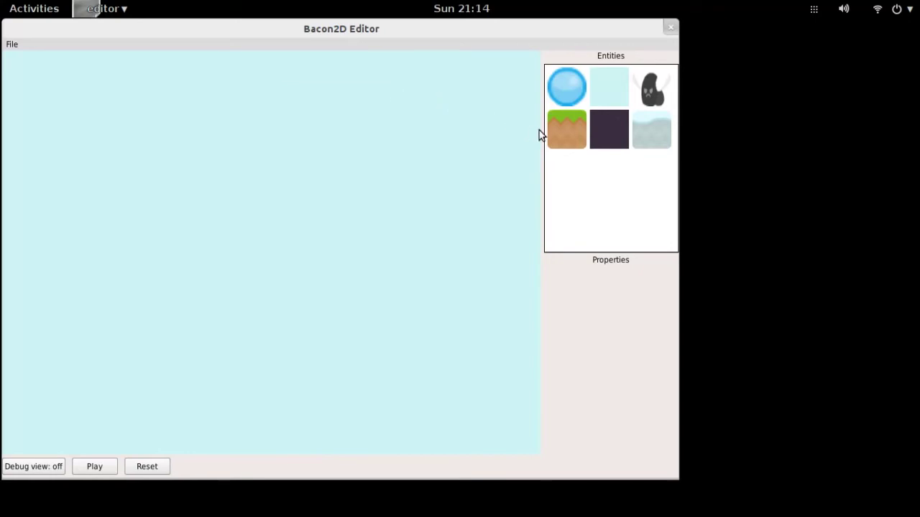
{"action": "left_click_drag", "start_coordinate": [567, 130], "coordinate": [365, 286]}
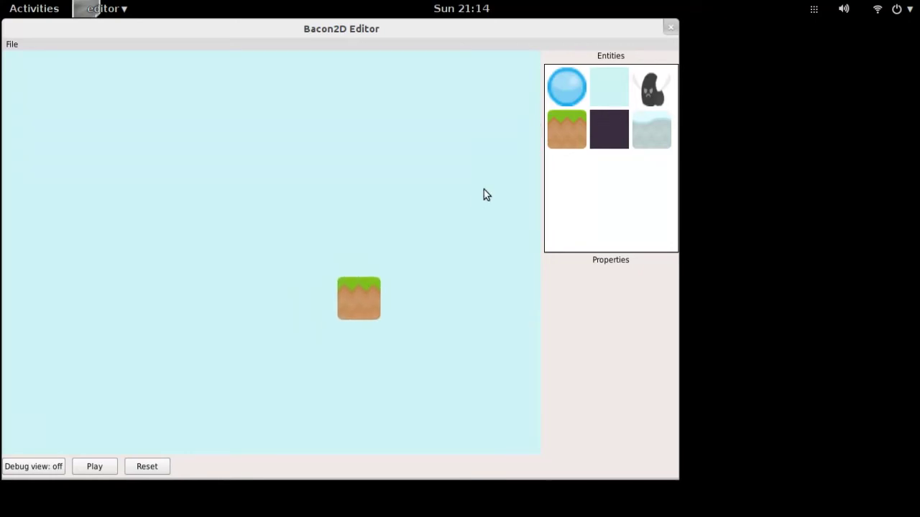
{"action": "left_click_drag", "start_coordinate": [293, 288], "coordinate": [268, 299]}
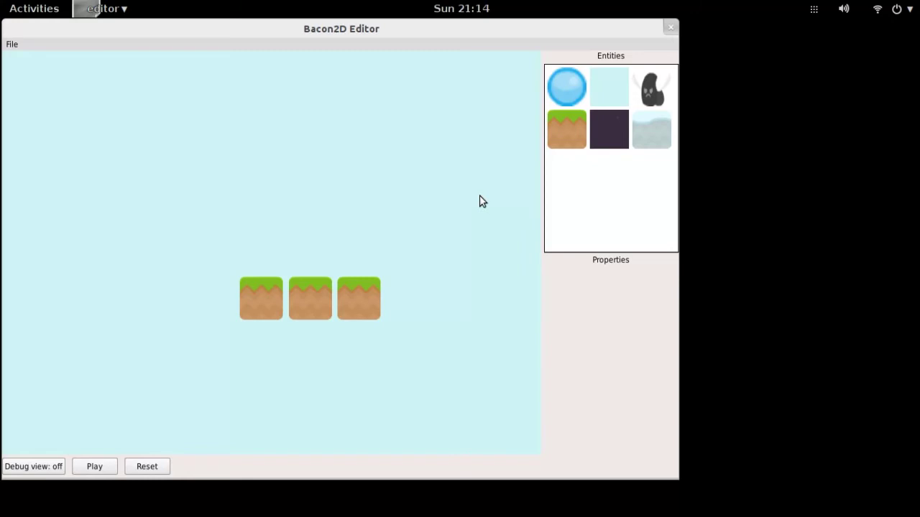
{"action": "left_click_drag", "start_coordinate": [180, 305], "coordinate": [216, 297]}
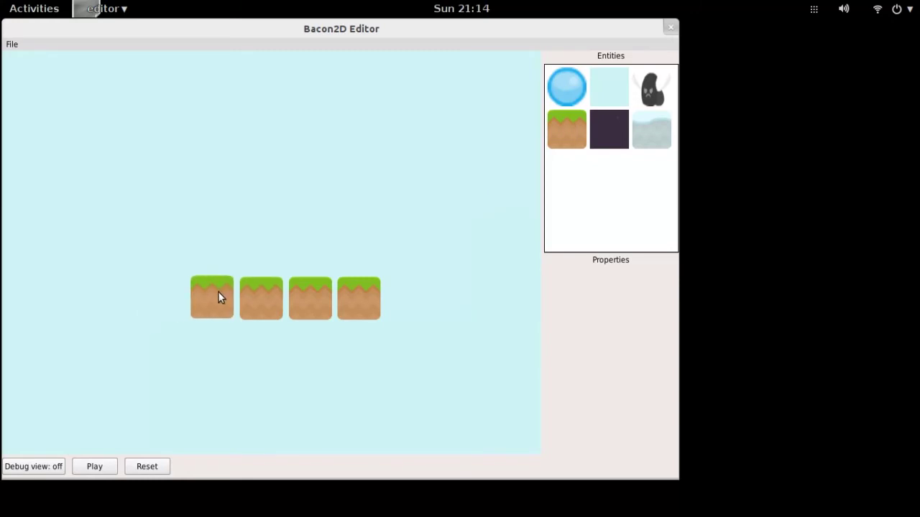
Add the grass side walls and place the flying creature inside the enclosure.
{"action": "left_click_drag", "start_coordinate": [559, 127], "coordinate": [153, 249]}
{"action": "left_click_drag", "start_coordinate": [563, 131], "coordinate": [175, 197]}
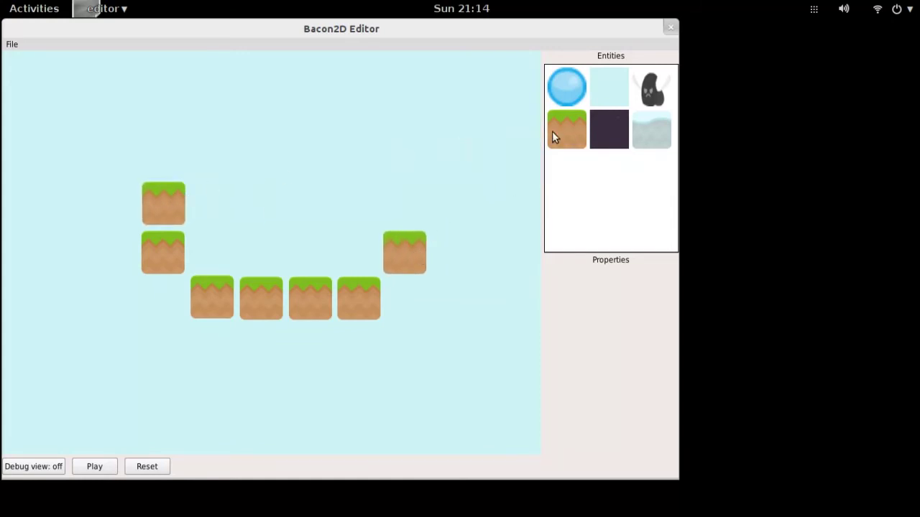
{"action": "left_click_drag", "start_coordinate": [553, 137], "coordinate": [398, 194]}
{"action": "left_click_drag", "start_coordinate": [657, 84], "coordinate": [352, 259]}
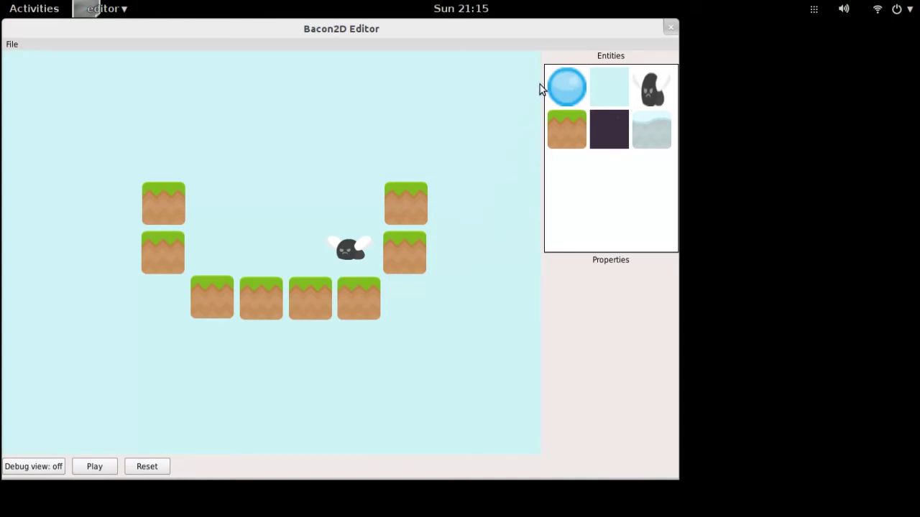
Drop a blue ball above the flying creature inside the grass enclosure.
{"action": "left_click_drag", "start_coordinate": [550, 77], "coordinate": [338, 218]}
{"action": "left_click", "coordinate": [108, 468]}
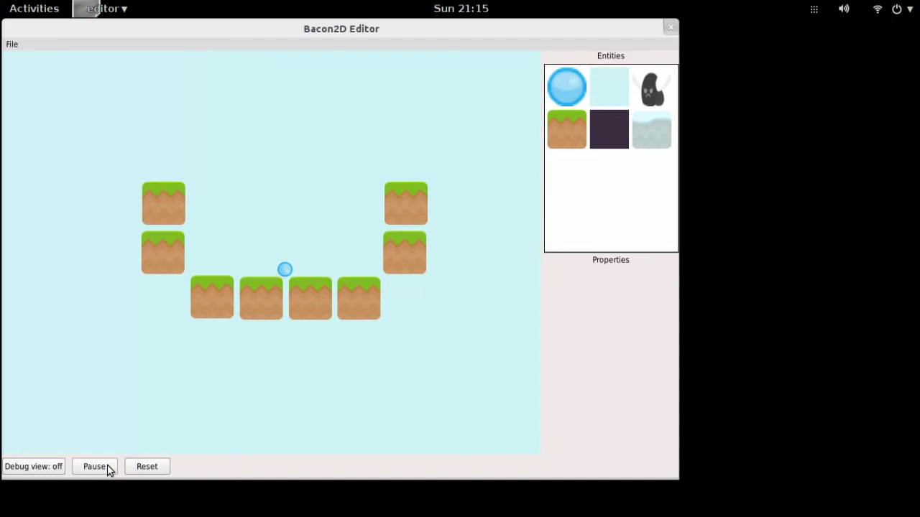
{"action": "left_click", "coordinate": [108, 468]}
{"action": "left_click", "coordinate": [137, 468]}
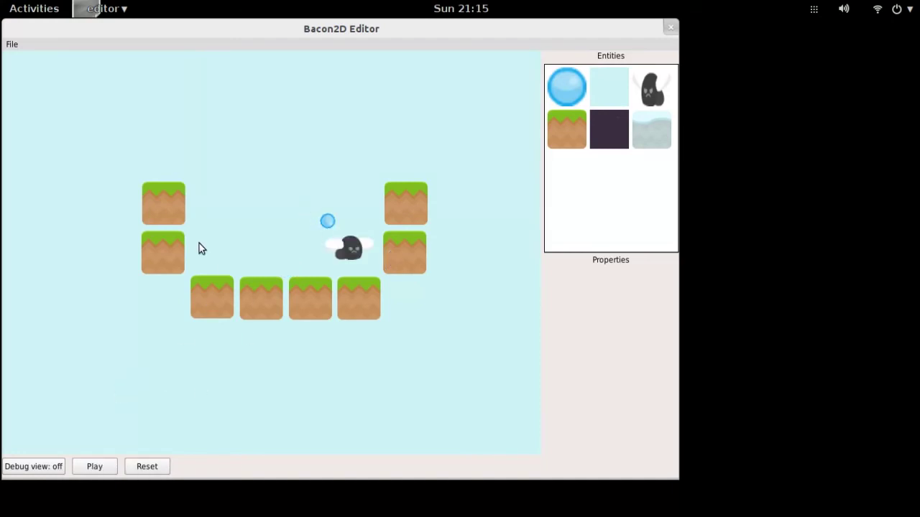
Save the level and quit Bacon2D Editor from the File menu.
{"action": "left_click", "coordinate": [13, 46]}
{"action": "left_click", "coordinate": [23, 57]}
{"action": "left_click", "coordinate": [14, 46]}
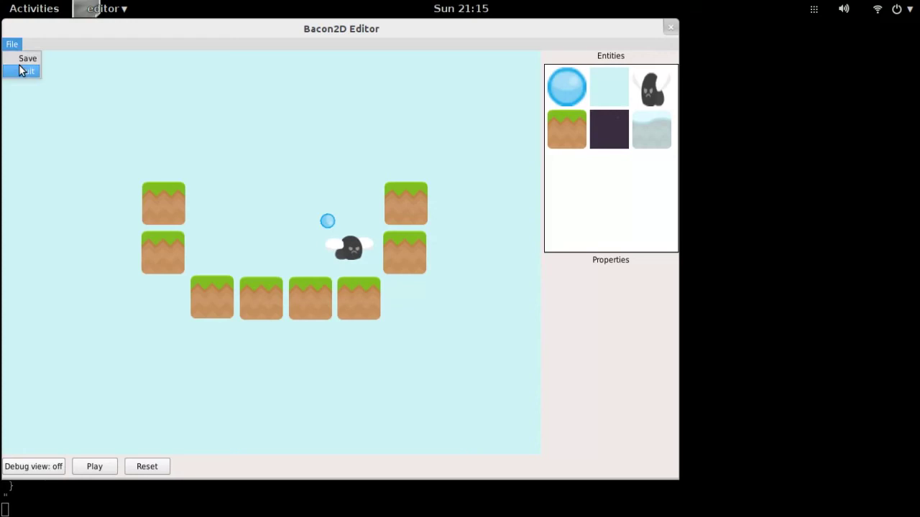
{"action": "left_click", "coordinate": [20, 68]}
Return to the Files window showing mygame and clear the selection.
{"action": "mouse_move", "coordinate": [2, 2]}
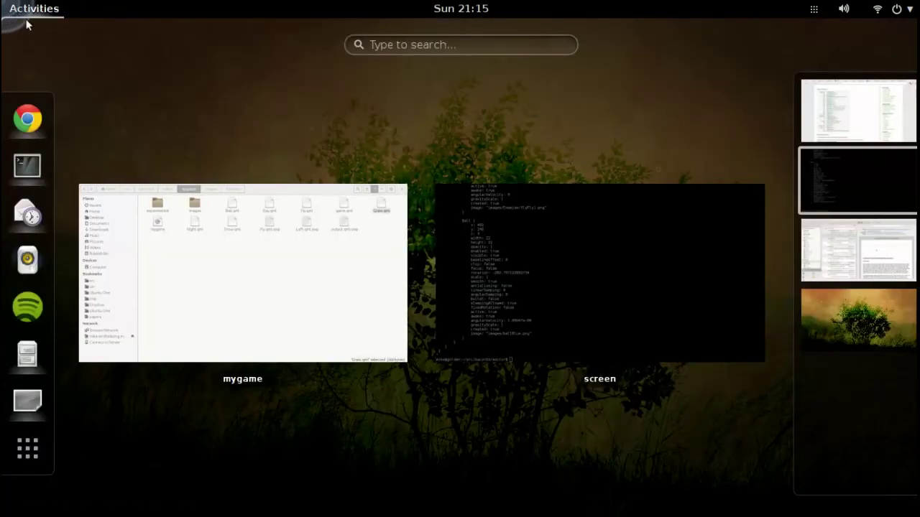
{"action": "left_click", "coordinate": [277, 292]}
{"action": "left_click", "coordinate": [297, 235]}
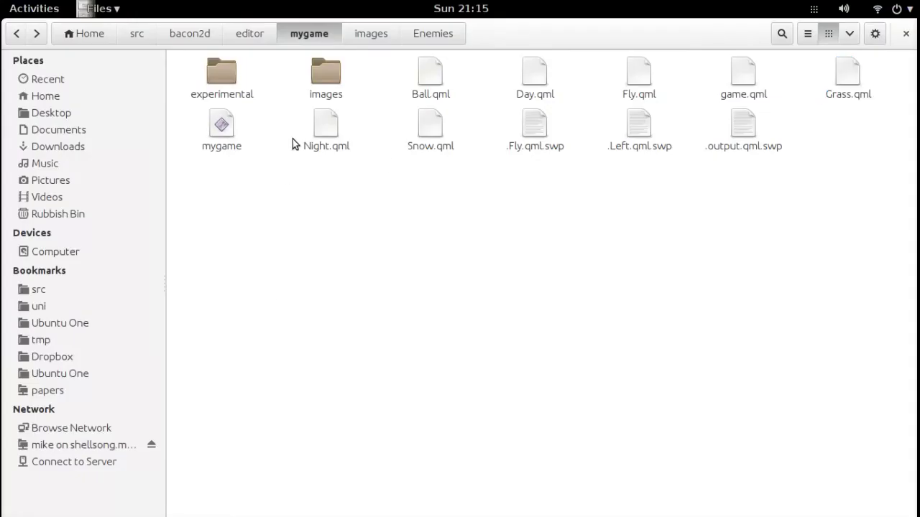
Launch the mygame executable from Files to run the level in qmlscene.
{"action": "double_click", "coordinate": [224, 125]}
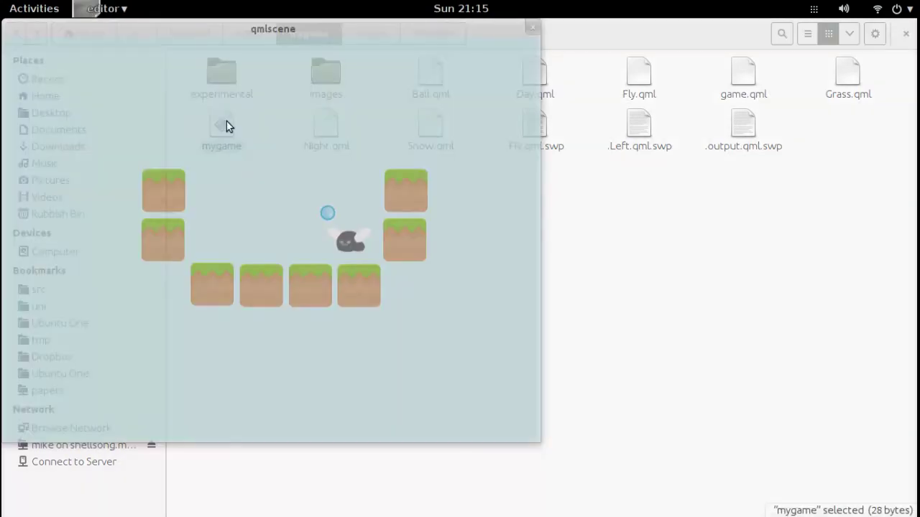